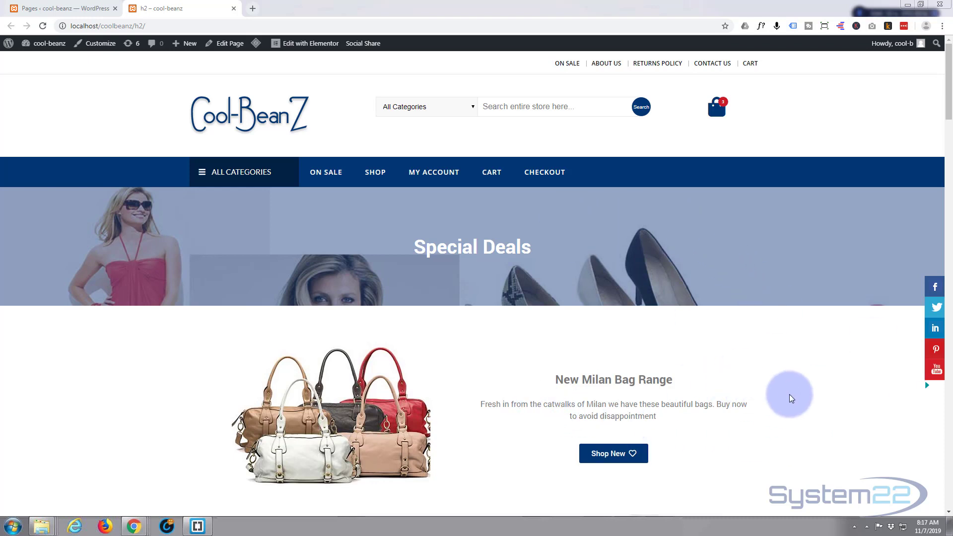
Step: Browse the live page to the dress gallery and preview the red dress image in its lightbox twice, closing it each time
{"action": "scroll", "coordinate": [804, 333], "scroll_direction": "down", "scroll_amount": 5}
{"action": "scroll", "coordinate": [803, 332], "scroll_direction": "down", "scroll_amount": 6}
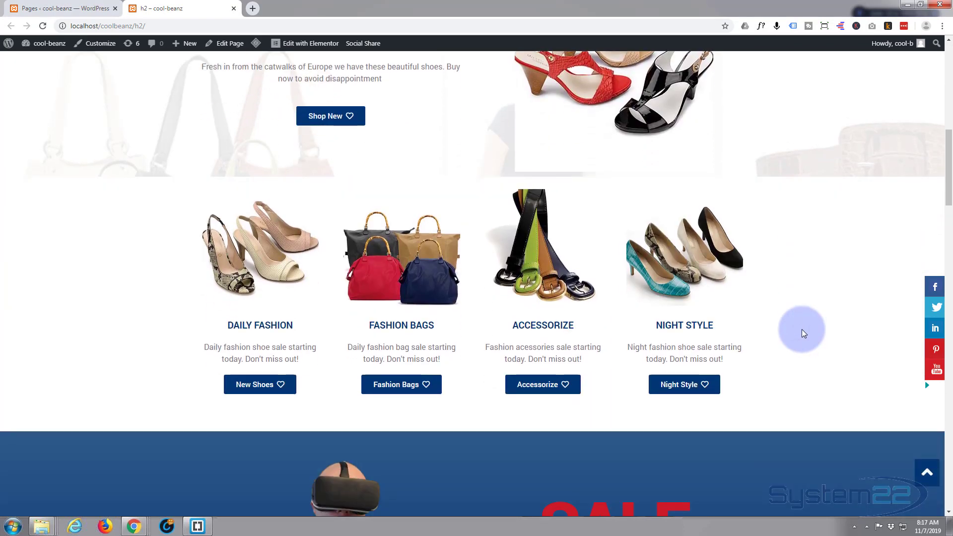
{"action": "scroll", "coordinate": [802, 331], "scroll_direction": "down", "scroll_amount": 10}
{"action": "scroll", "coordinate": [803, 329], "scroll_direction": "down", "scroll_amount": 6}
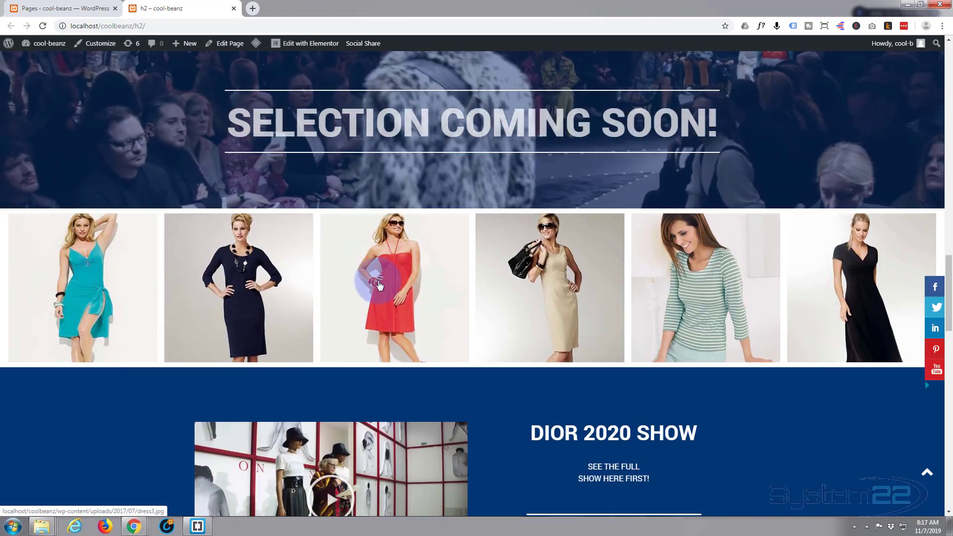
{"action": "left_click", "coordinate": [395, 337]}
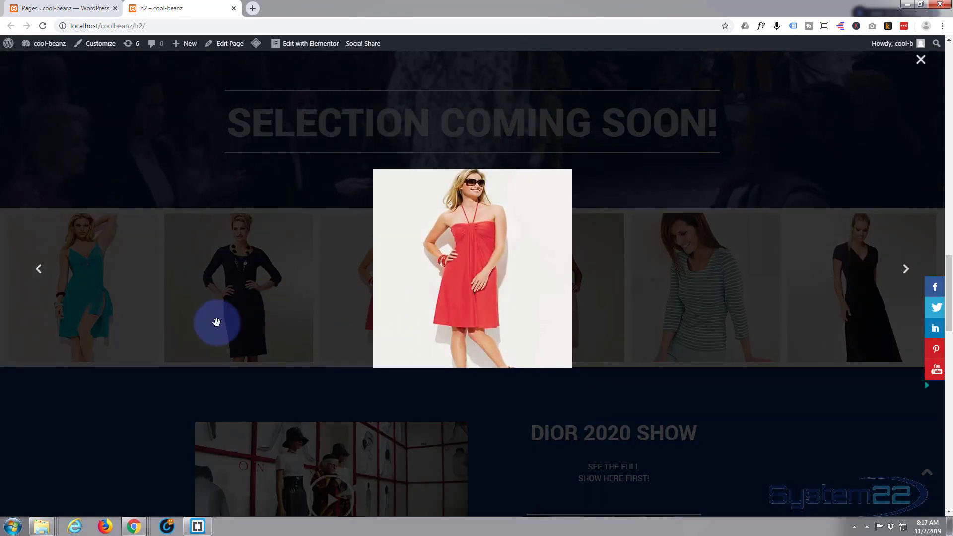
{"action": "left_click", "coordinate": [266, 324]}
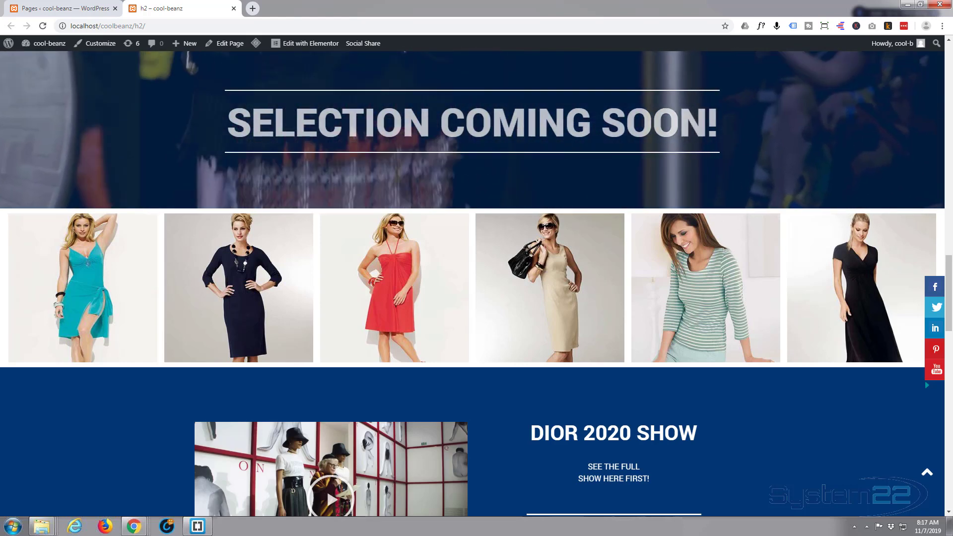
{"action": "left_click", "coordinate": [405, 303]}
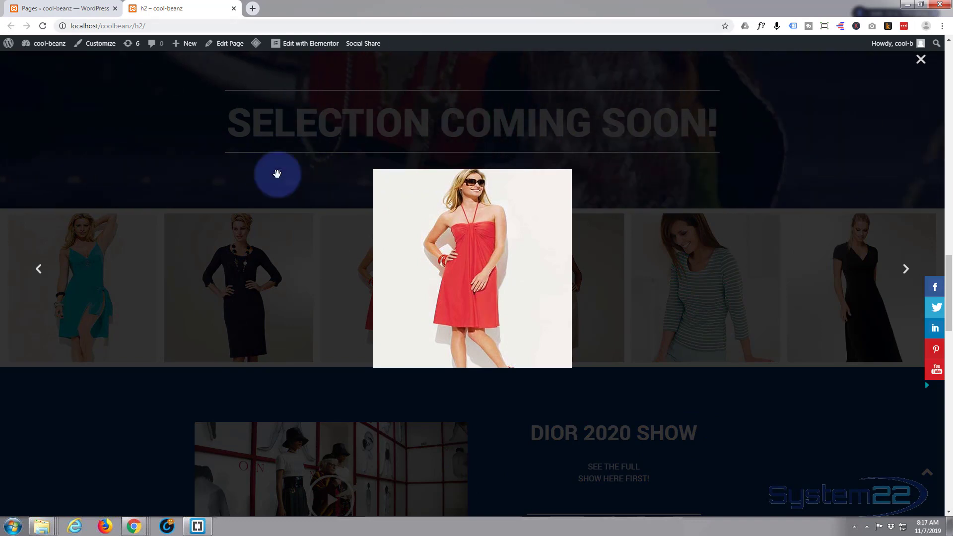
{"action": "left_click", "coordinate": [276, 272]}
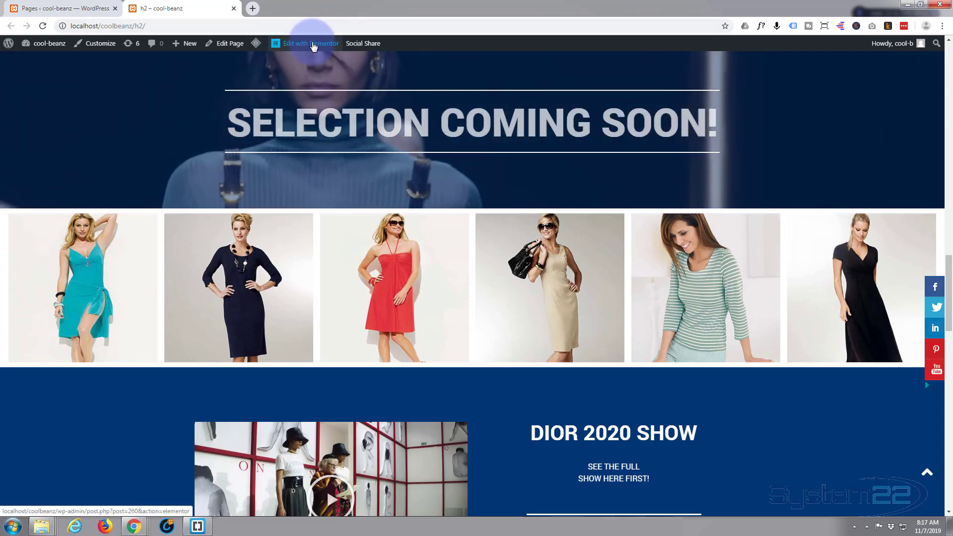
Step: Open the page in the Elementor editor and go to the dress gallery beneath the "Selection Coming Soon!" banner
{"action": "left_click", "coordinate": [313, 44]}
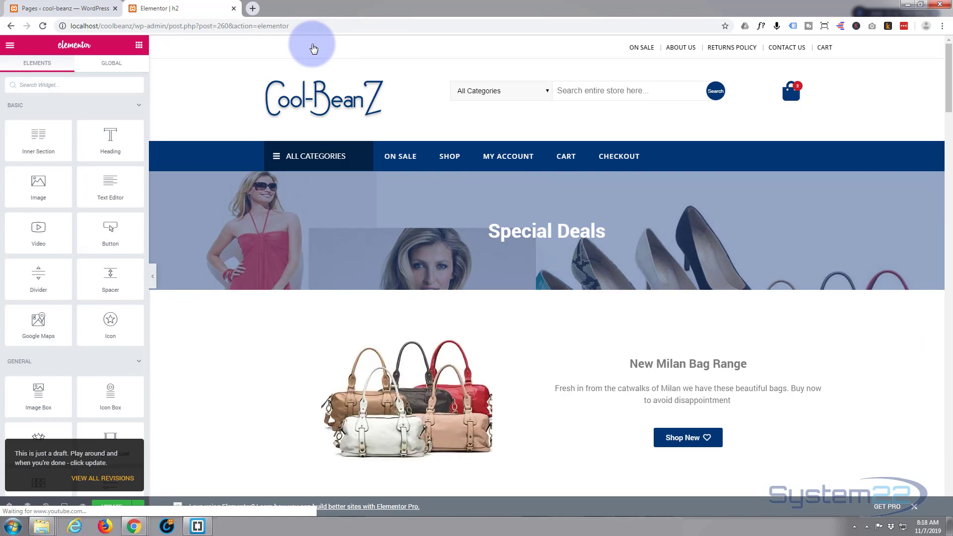
{"action": "scroll", "coordinate": [263, 281], "scroll_direction": "down", "scroll_amount": 12}
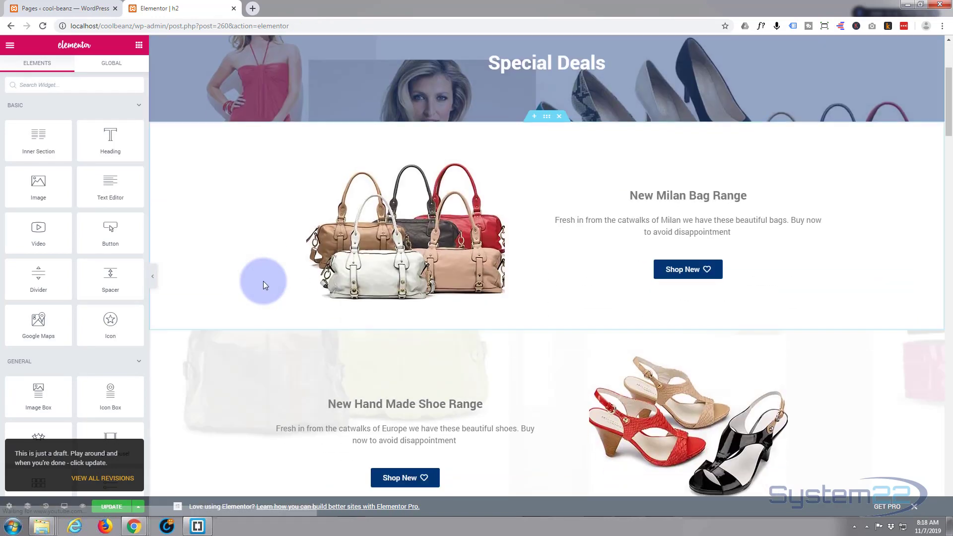
{"action": "scroll", "coordinate": [263, 280], "scroll_direction": "down", "scroll_amount": 14}
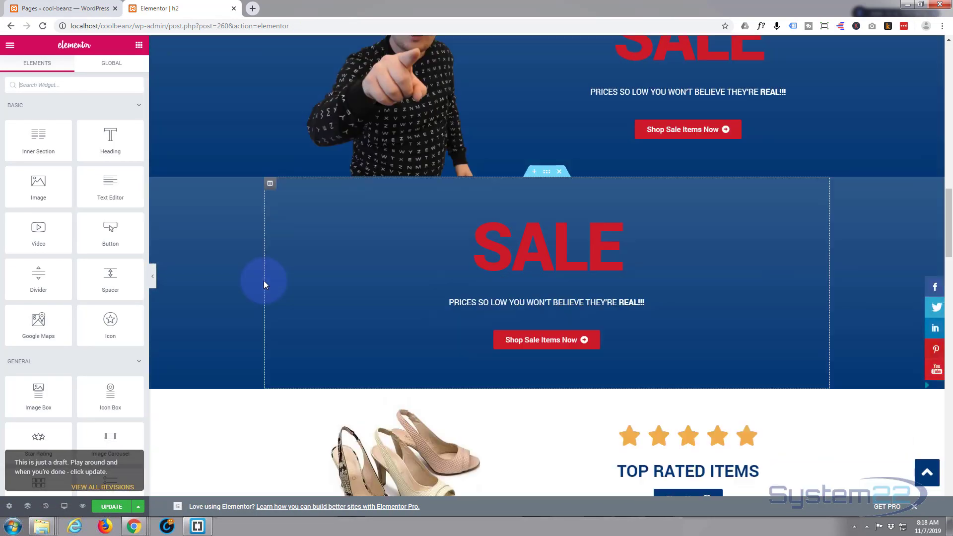
{"action": "scroll", "coordinate": [249, 291], "scroll_direction": "down", "scroll_amount": 2}
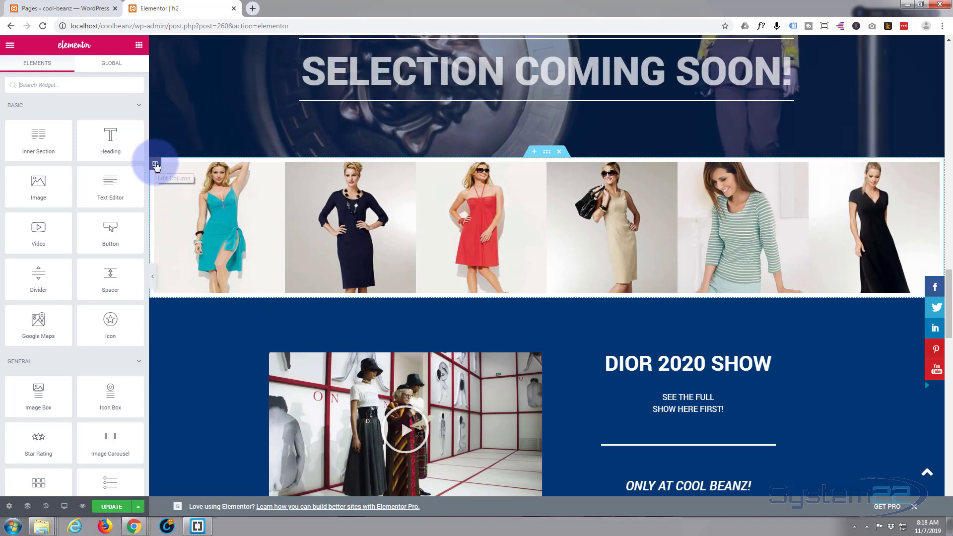
Step: Set the dress gallery column's padding to 100 px top and bottom and 10 px right and left, with the values unlinked
{"action": "left_click", "coordinate": [156, 165]}
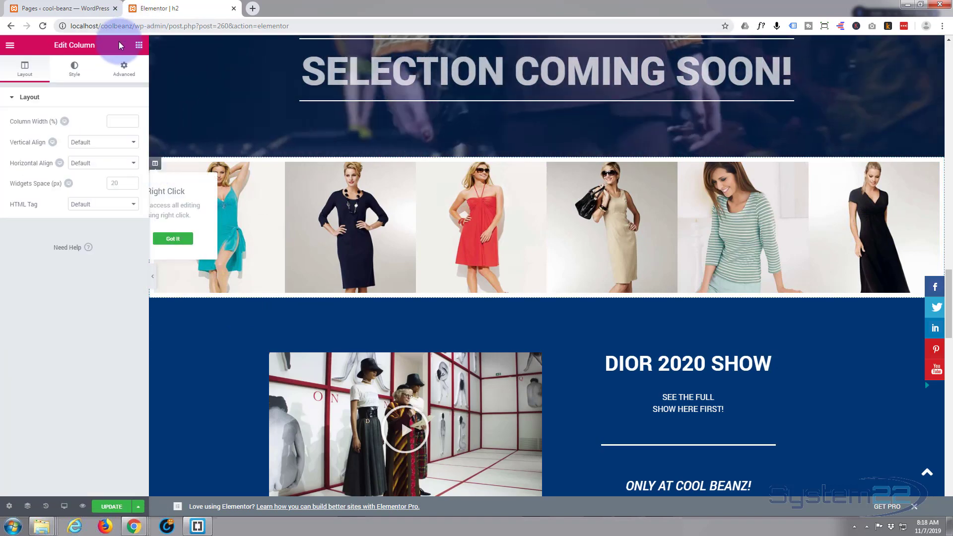
{"action": "left_click", "coordinate": [123, 73]}
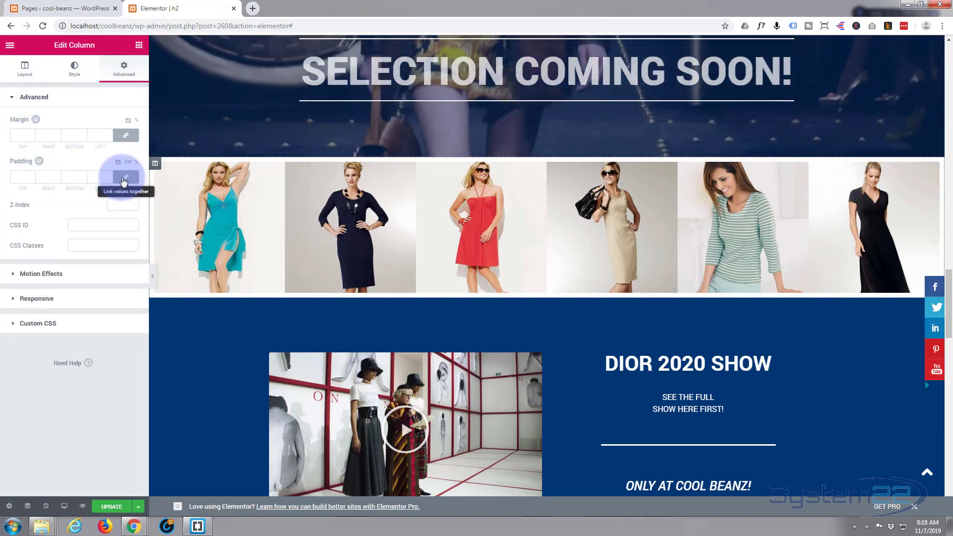
{"action": "left_click", "coordinate": [125, 177]}
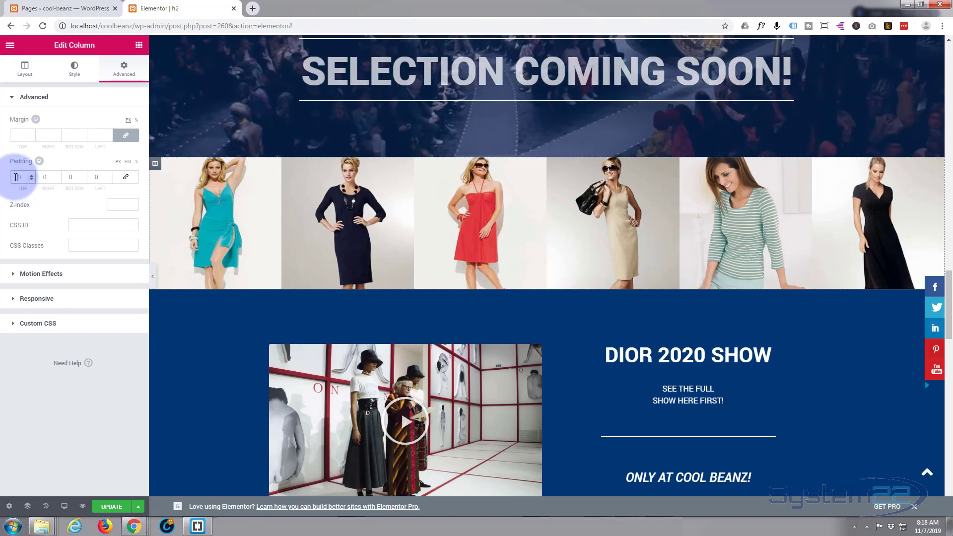
{"action": "left_click", "coordinate": [13, 179]}
{"action": "type", "text": "100"}
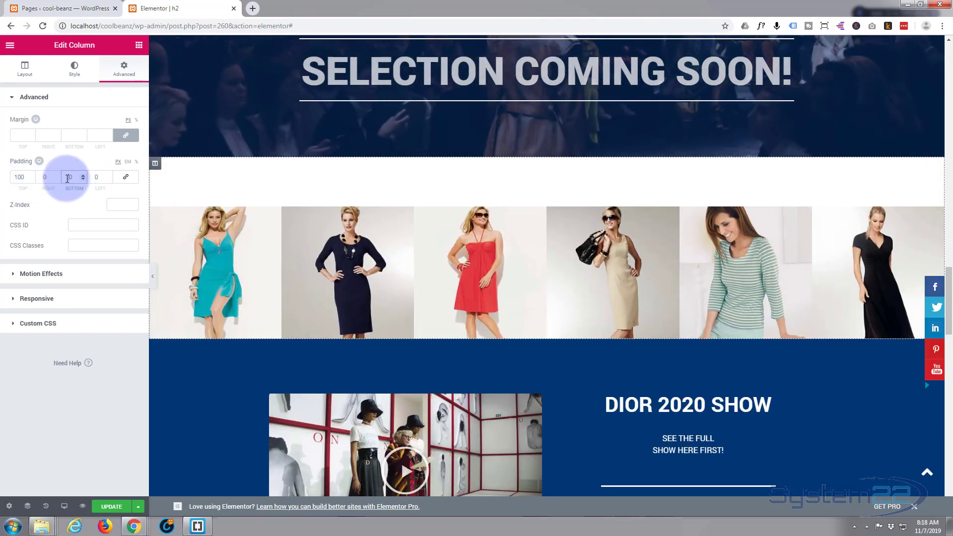
{"action": "type", "text": "100"}
{"action": "left_click", "coordinate": [42, 178]}
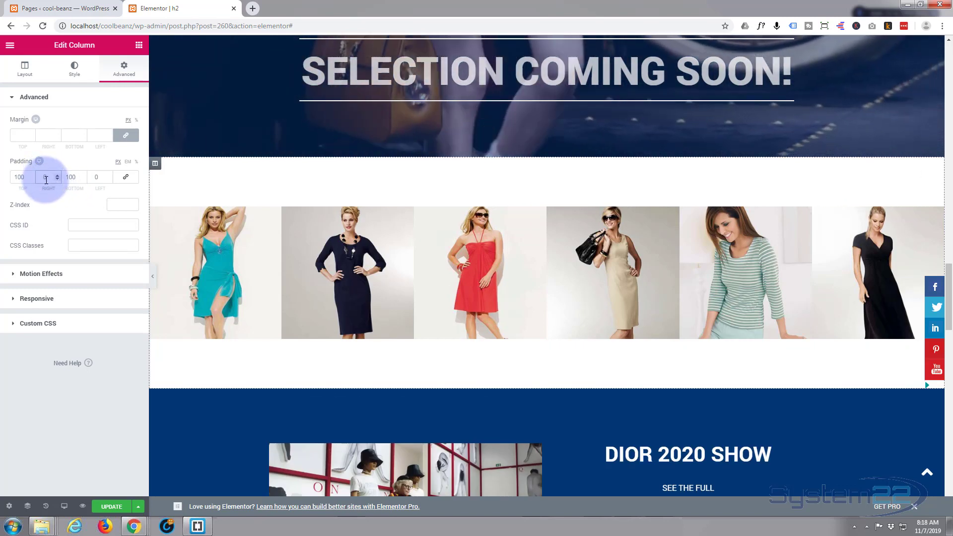
{"action": "type", "text": "1"}
{"action": "left_click", "coordinate": [94, 177]}
{"action": "type", "text": "1"}
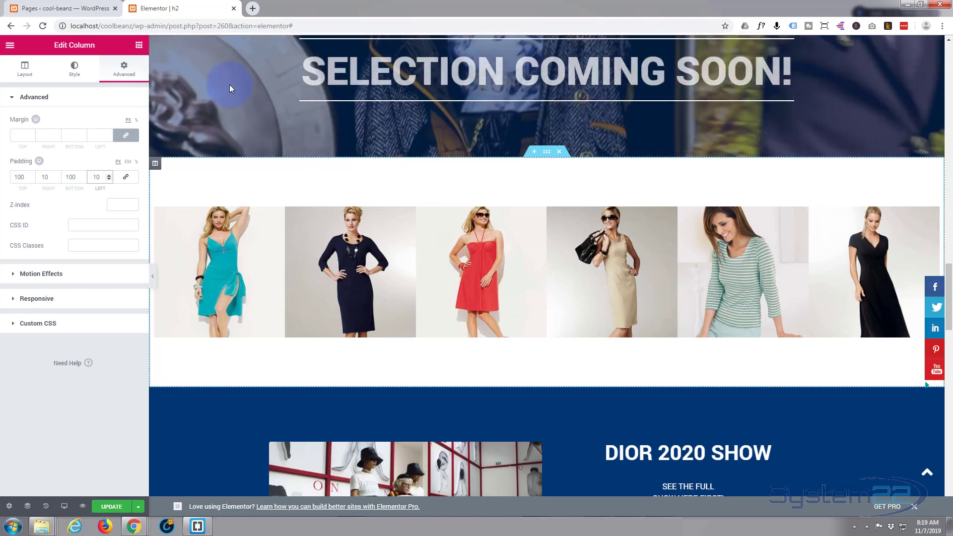
Step: Try a classic blue #4054b2 background and a gradient background on the gallery column
{"action": "left_click", "coordinate": [75, 69]}
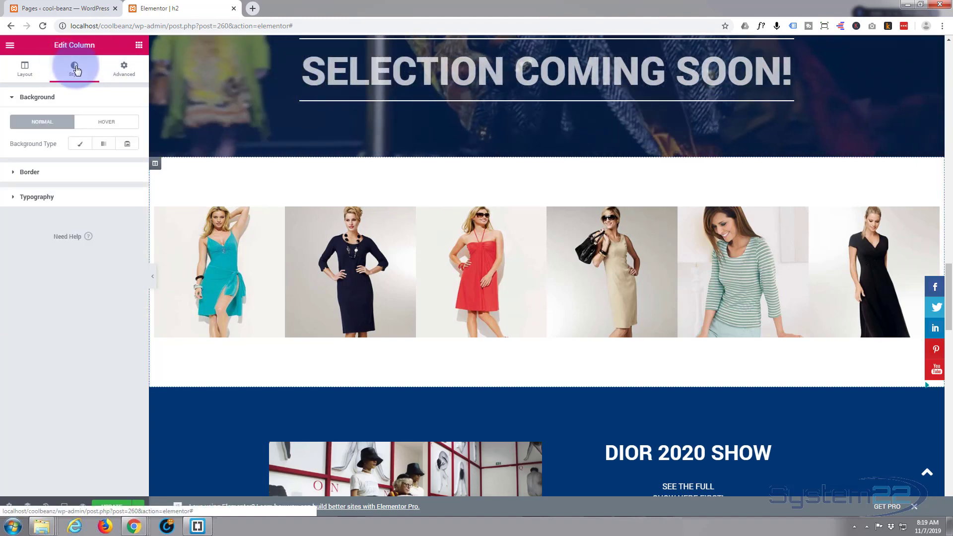
{"action": "left_click", "coordinate": [63, 125]}
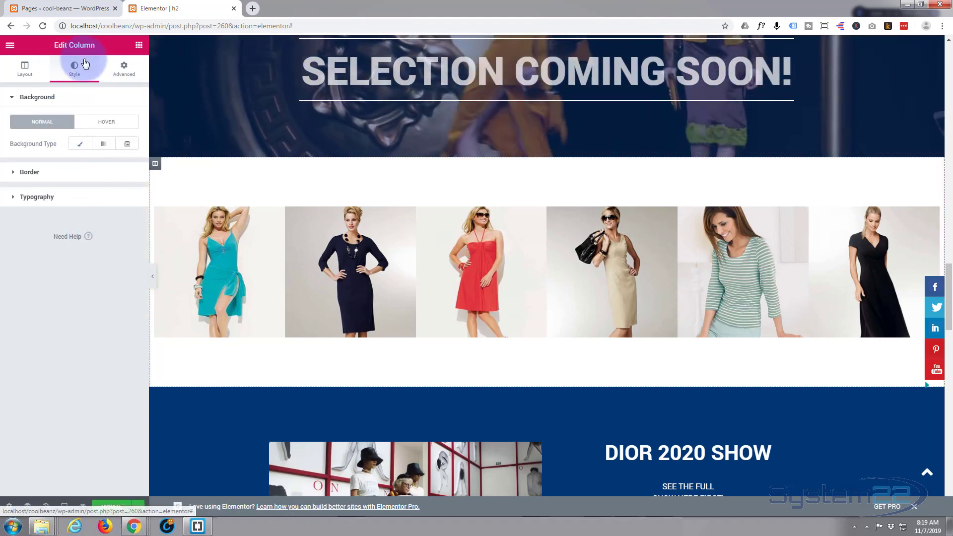
{"action": "left_click", "coordinate": [75, 147]}
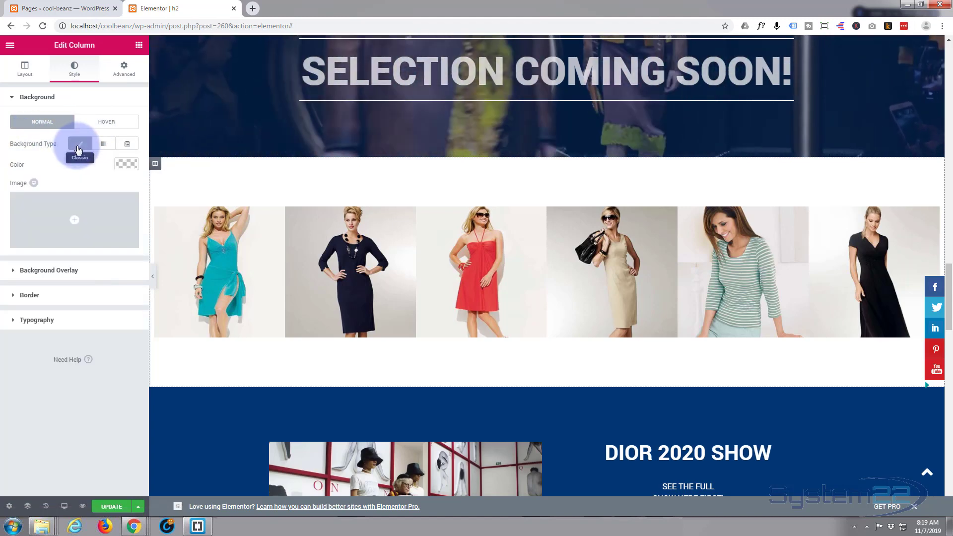
{"action": "left_click", "coordinate": [126, 164]}
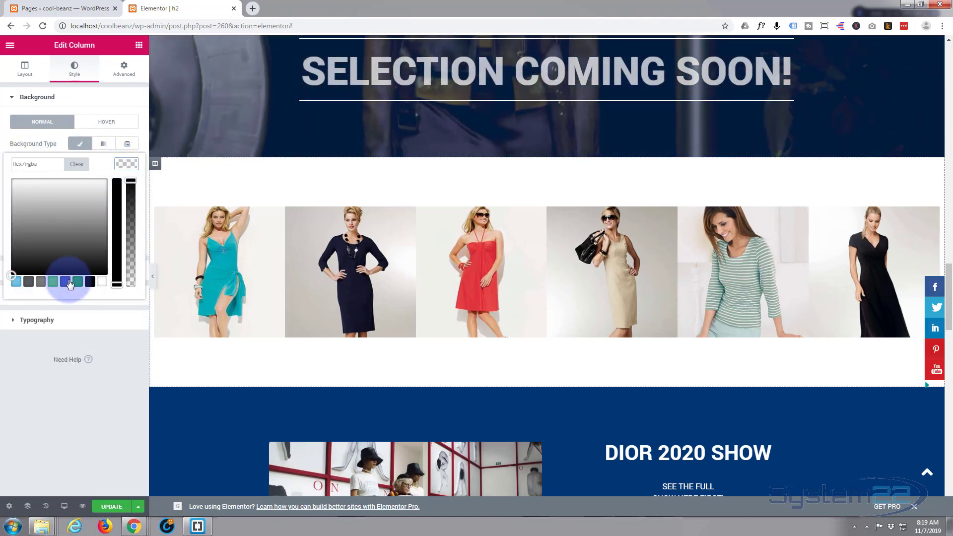
{"action": "left_click", "coordinate": [65, 282]}
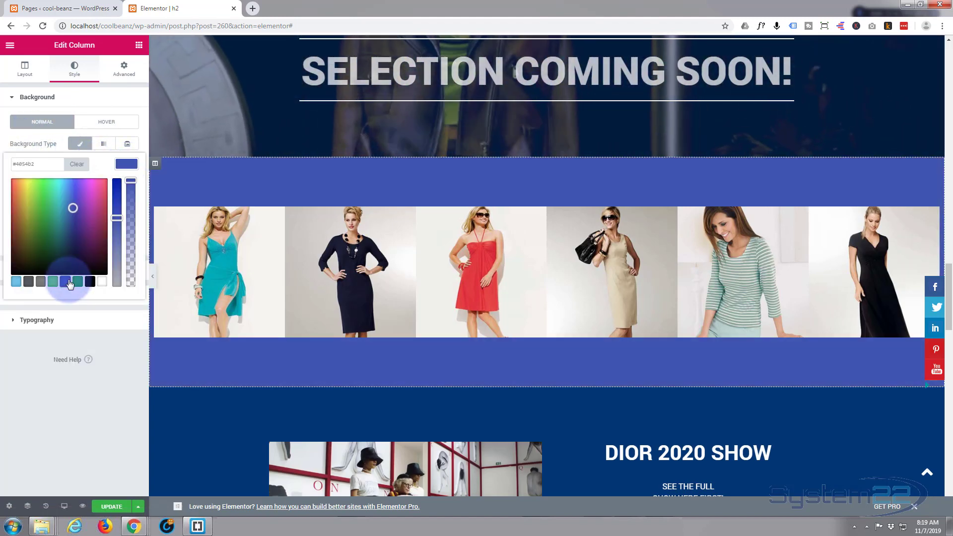
{"action": "left_click", "coordinate": [104, 144]}
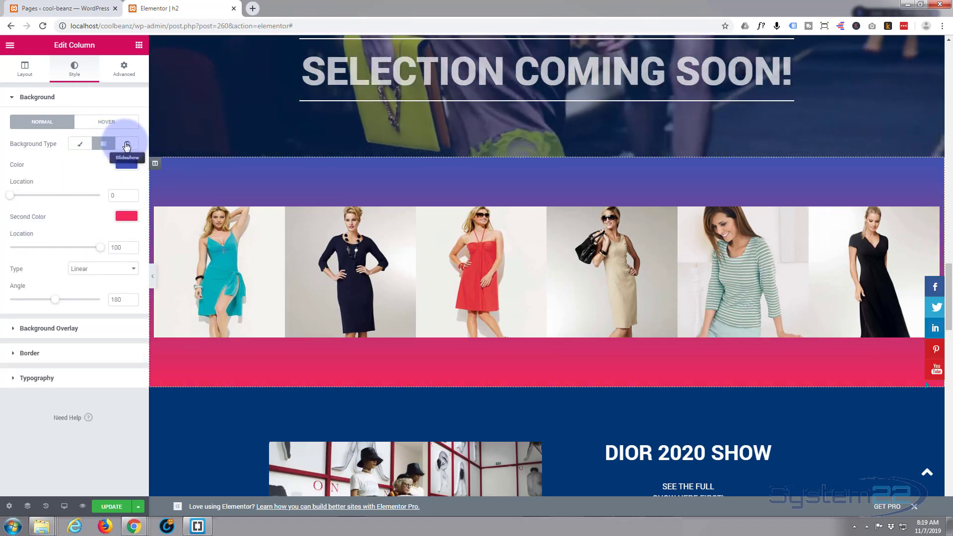
Step: Give the gallery column a slideshow background using the sl2.jpg and storefront.png images from the media library
{"action": "left_click", "coordinate": [127, 144]}
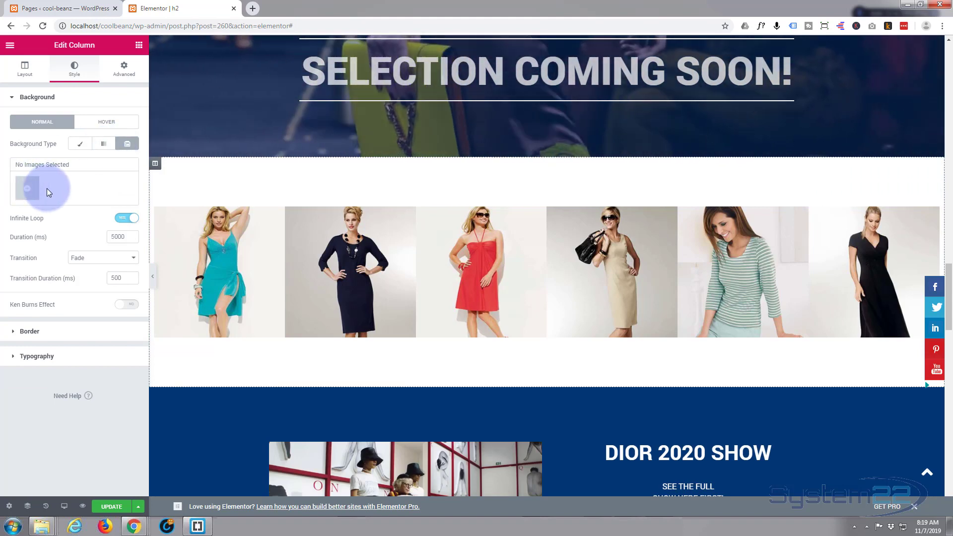
{"action": "left_click", "coordinate": [27, 190]}
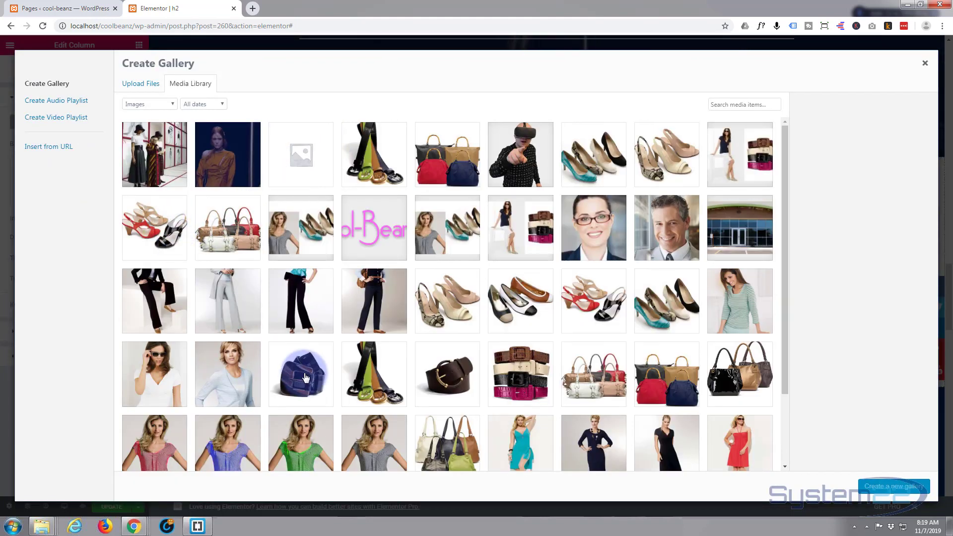
{"action": "left_click", "coordinate": [308, 240]}
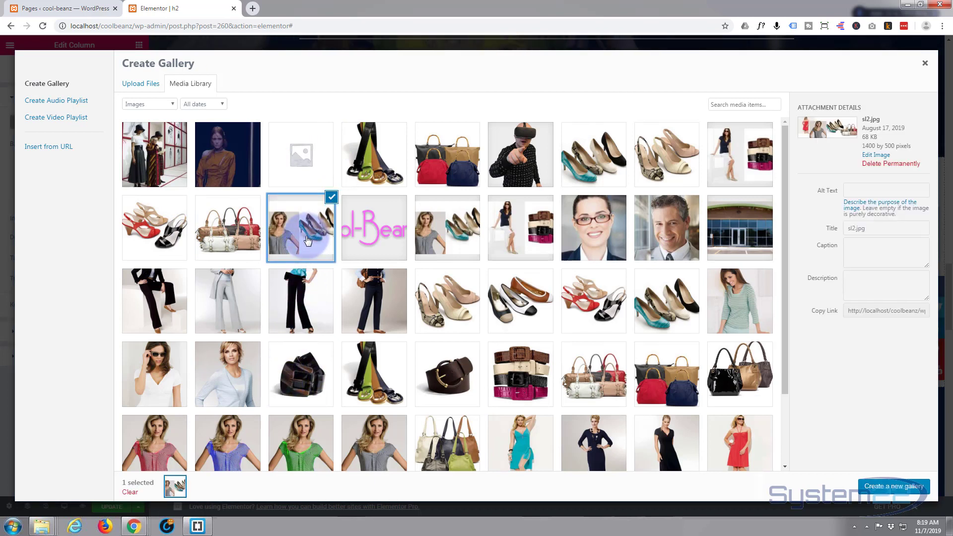
{"action": "left_click", "coordinate": [748, 234]}
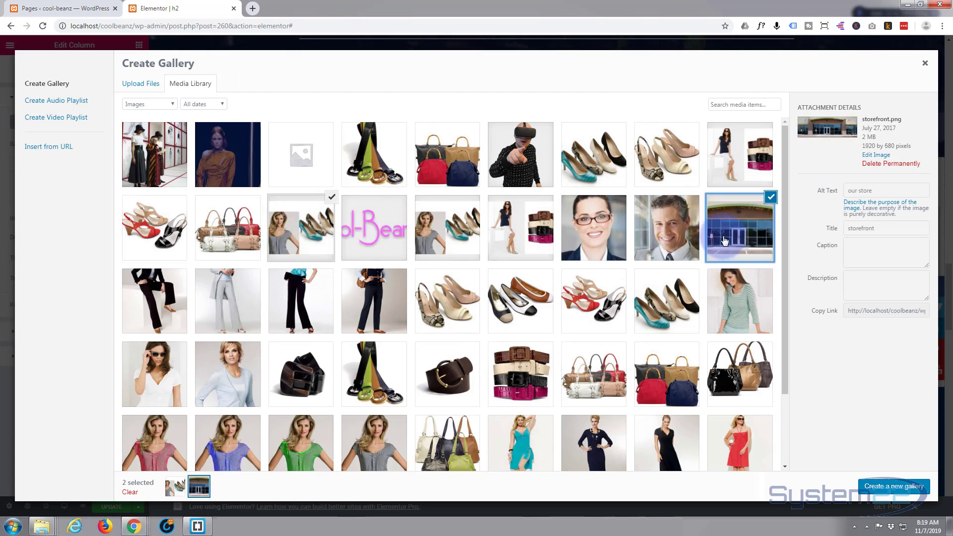
{"action": "left_click", "coordinate": [894, 489]}
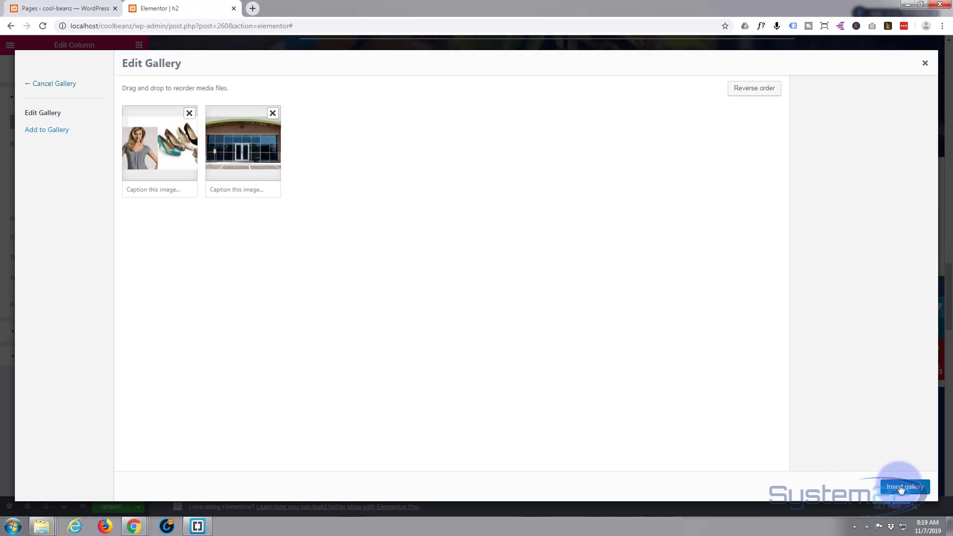
{"action": "left_click", "coordinate": [901, 487]}
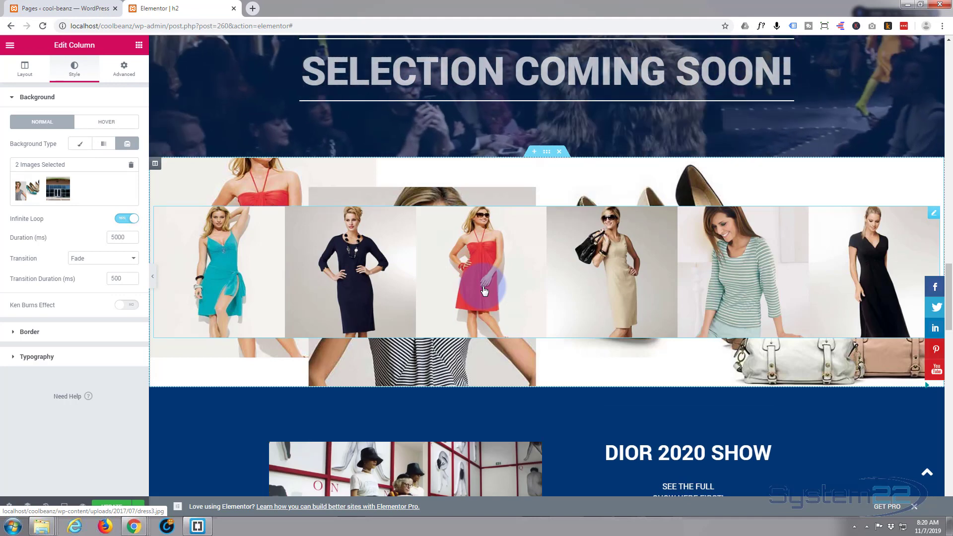
Step: Preview the gallery's red dress image in the lightbox inside the editor, and close it again
{"action": "left_click", "coordinate": [484, 291]}
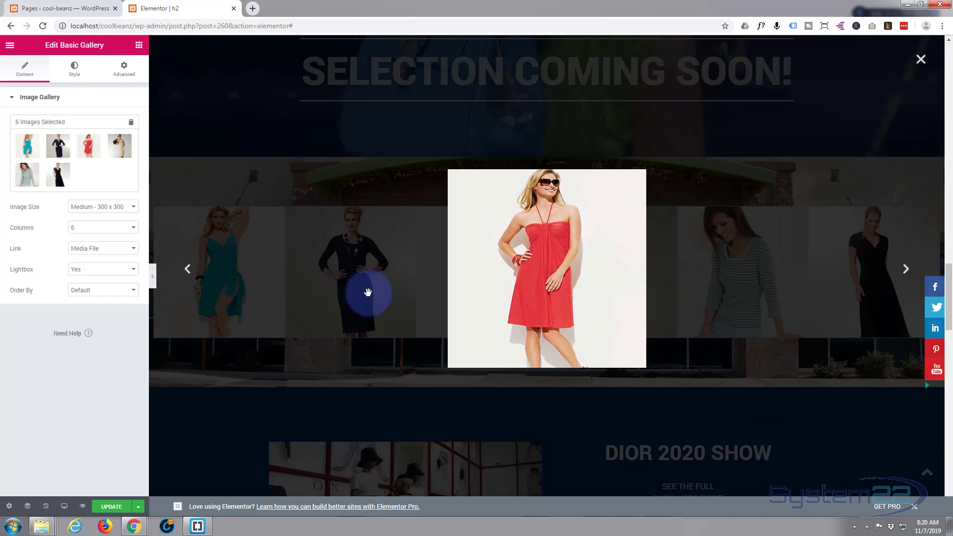
{"action": "left_click", "coordinate": [363, 297]}
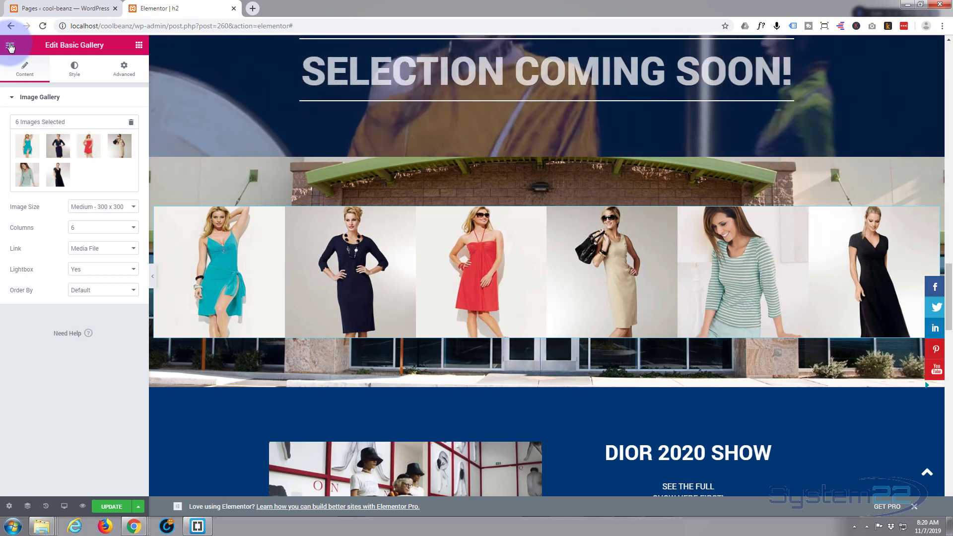
Step: Try the blue #4054b2 as the lightbox background color in the global settings, and preview it on the navy dress image
{"action": "left_click", "coordinate": [9, 46]}
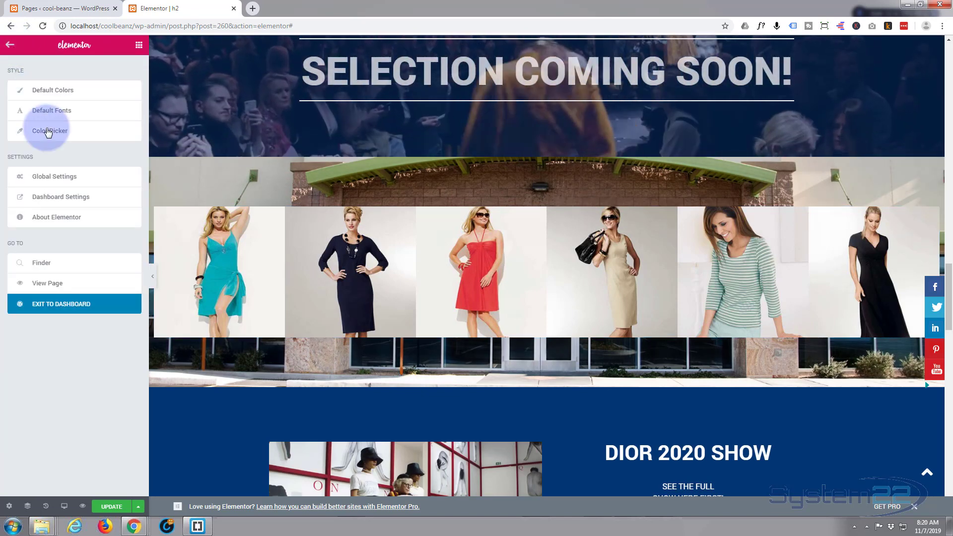
{"action": "left_click", "coordinate": [55, 176]}
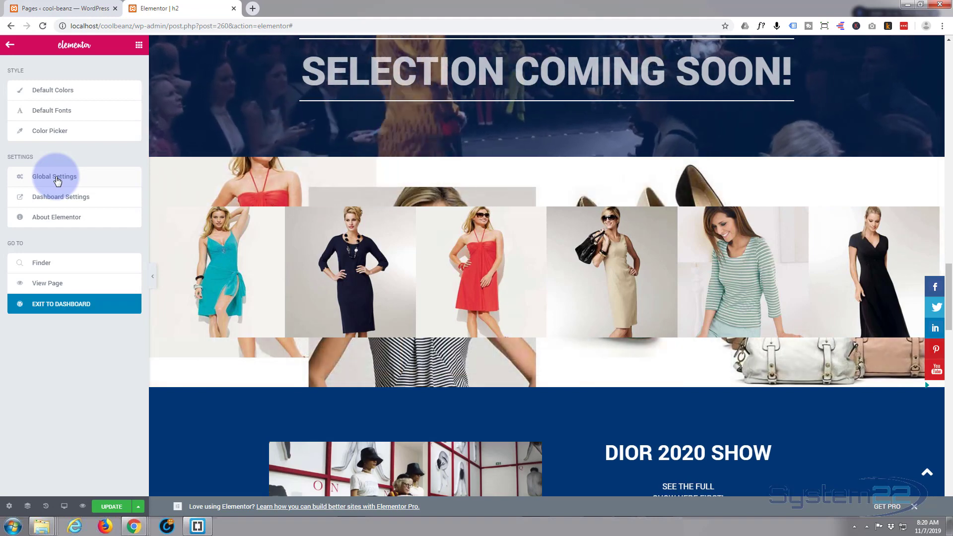
{"action": "left_click", "coordinate": [36, 67]}
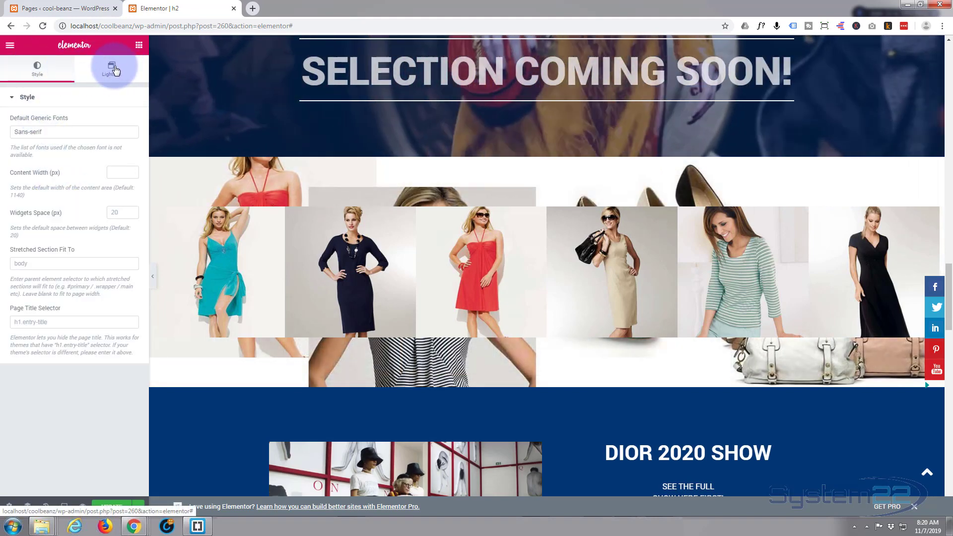
{"action": "left_click", "coordinate": [115, 70]}
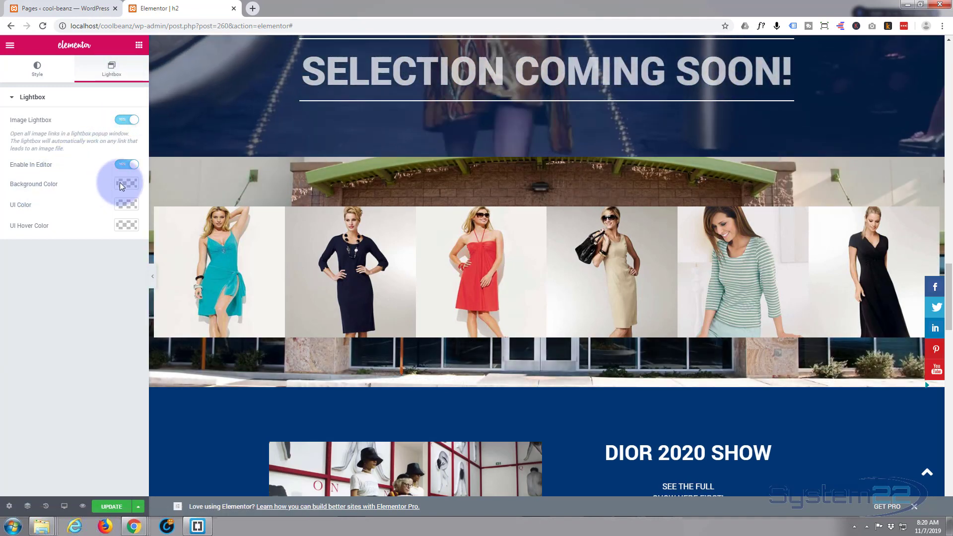
{"action": "left_click", "coordinate": [126, 184]}
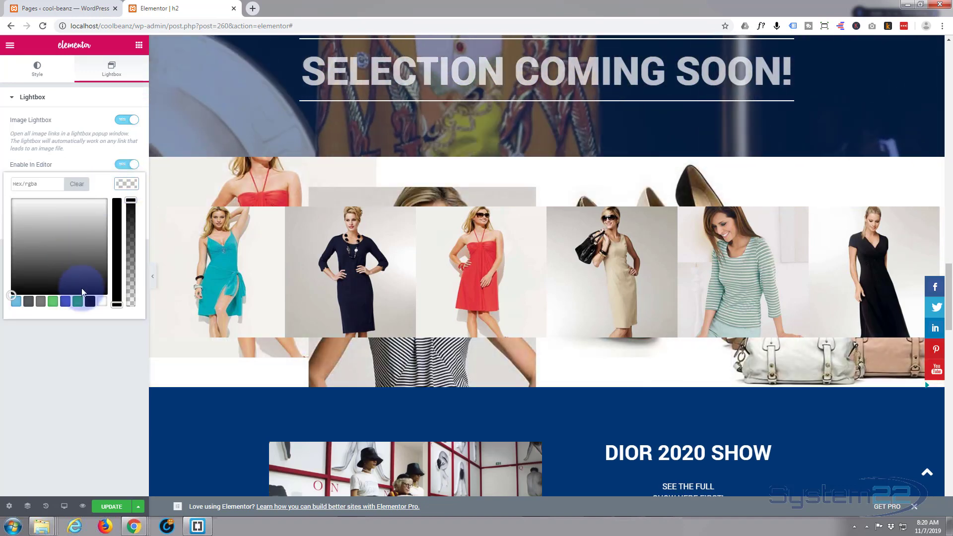
{"action": "left_click", "coordinate": [68, 302]}
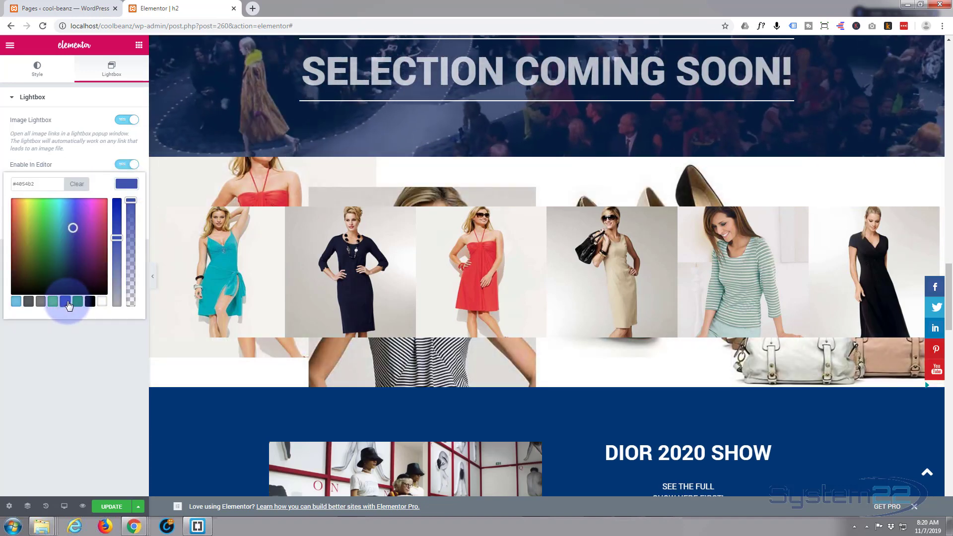
{"action": "left_click", "coordinate": [354, 291]}
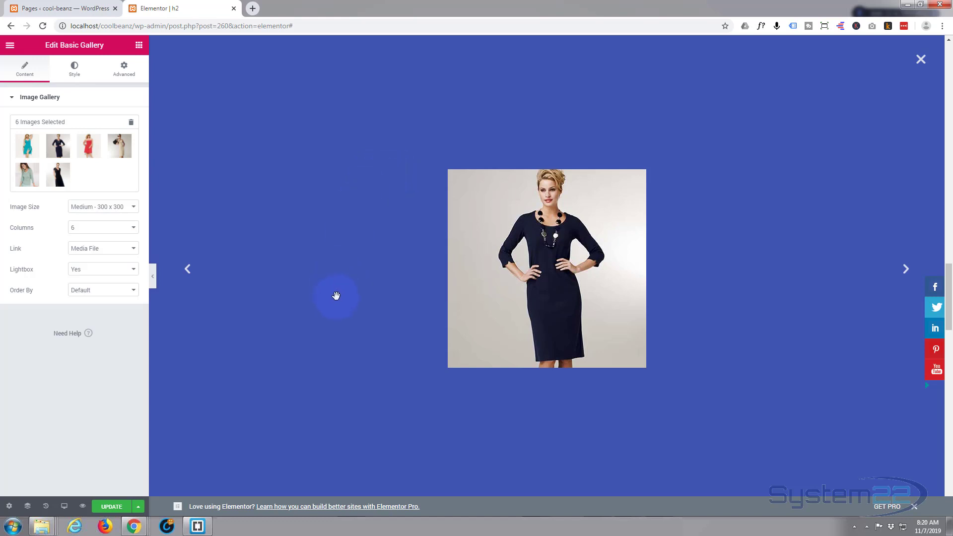
{"action": "left_click", "coordinate": [919, 61]}
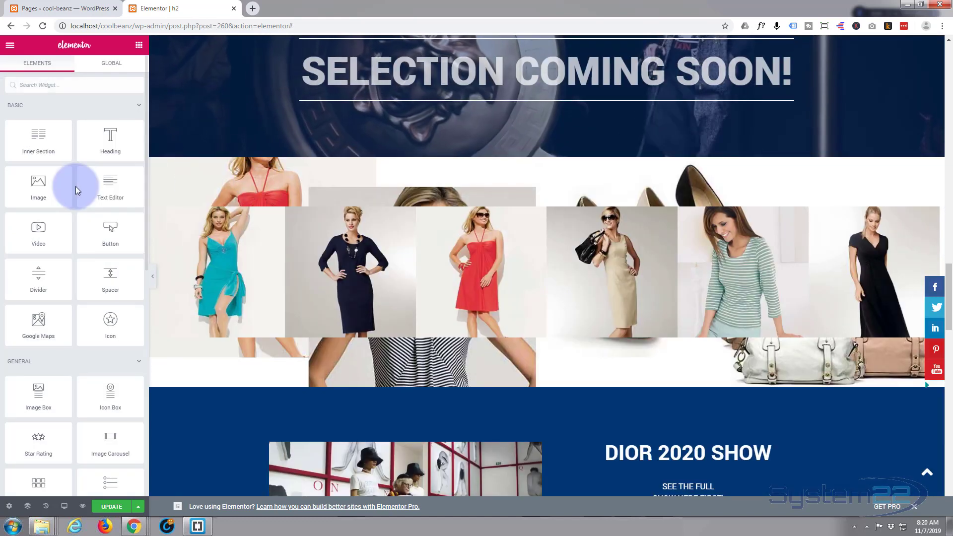
Step: Set the global lightbox background color to near-black #0c0003 at full opacity, and preview it on the navy dress image
{"action": "left_click", "coordinate": [7, 45]}
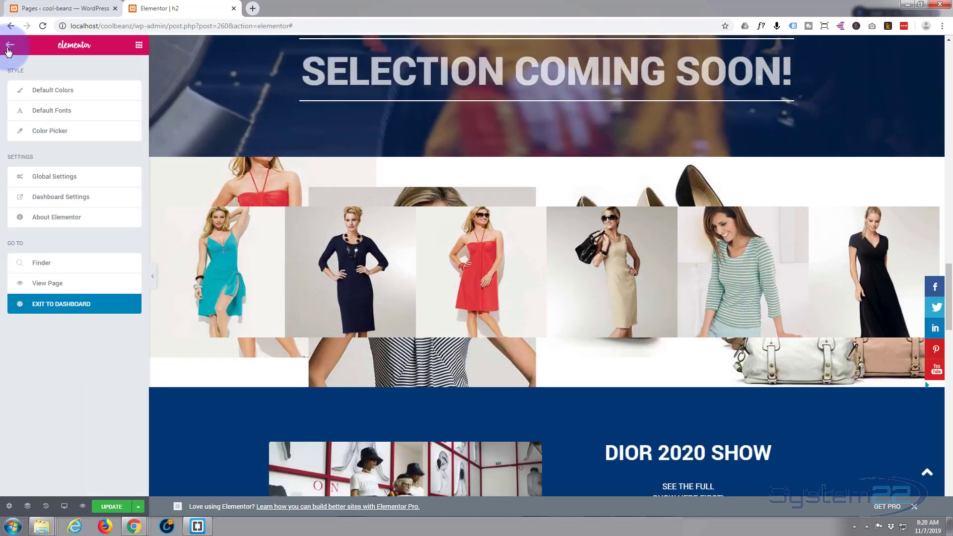
{"action": "left_click", "coordinate": [64, 177]}
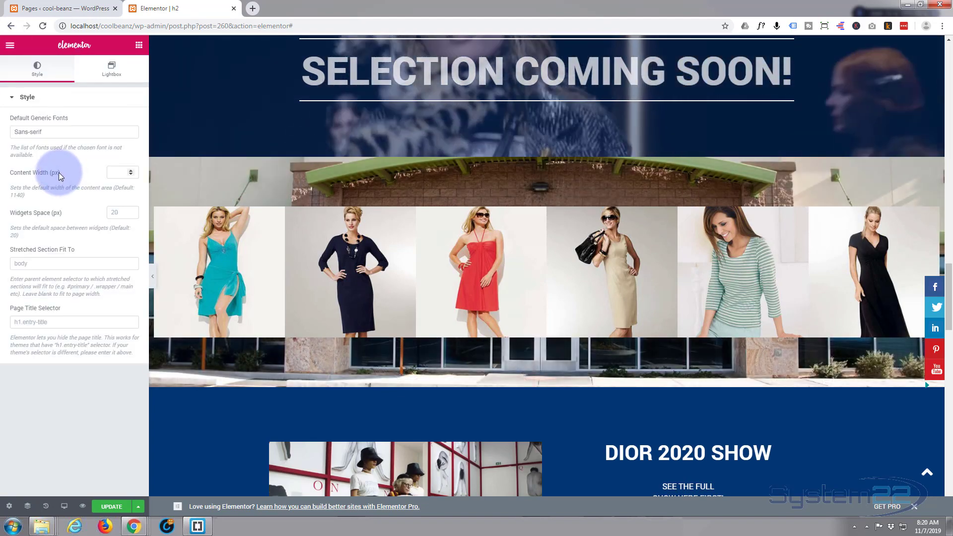
{"action": "left_click", "coordinate": [113, 77]}
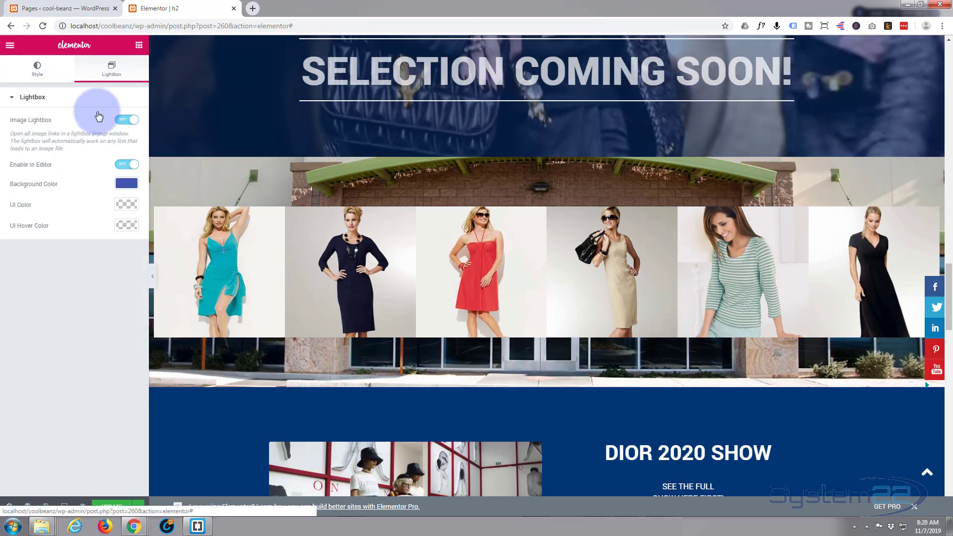
{"action": "left_click", "coordinate": [125, 186]}
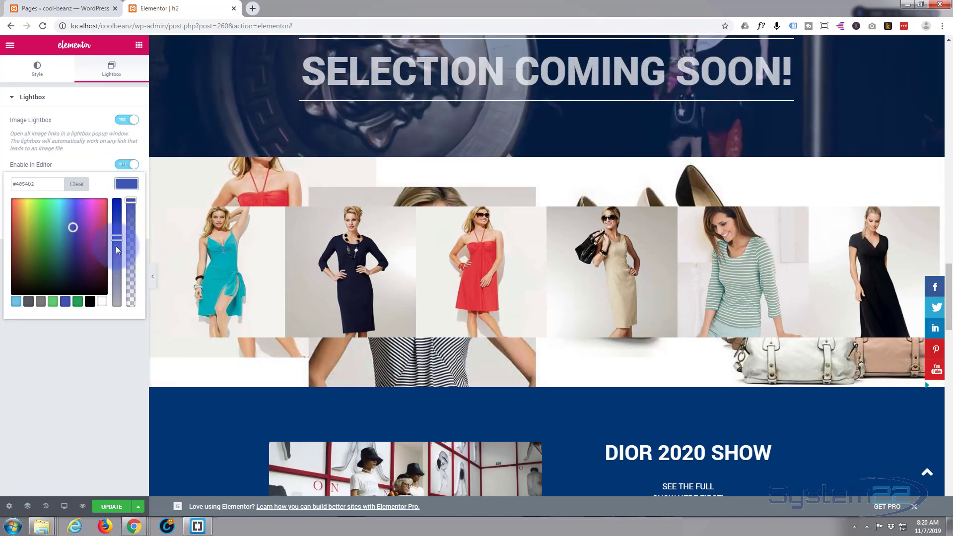
{"action": "left_click", "coordinate": [102, 288]}
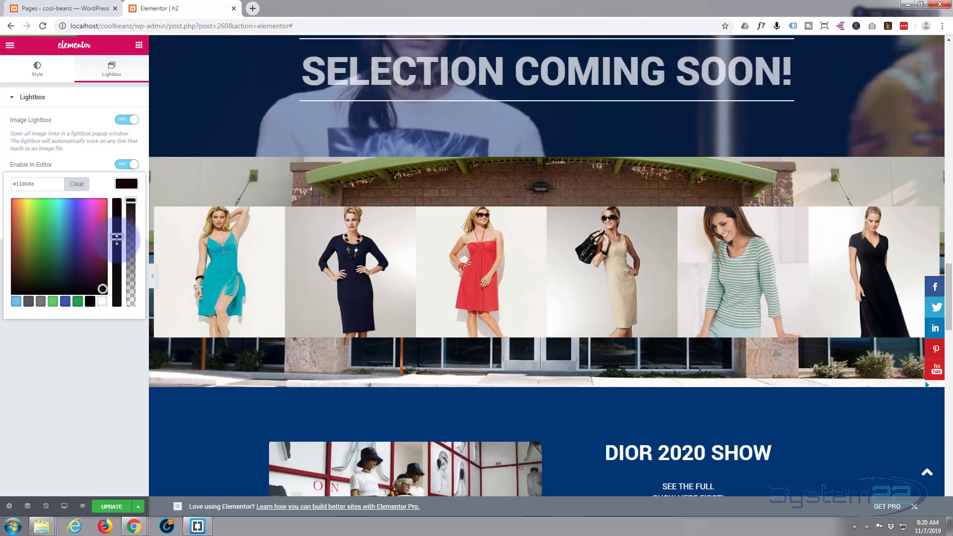
{"action": "left_click_drag", "start_coordinate": [117, 240], "coordinate": [130, 253]}
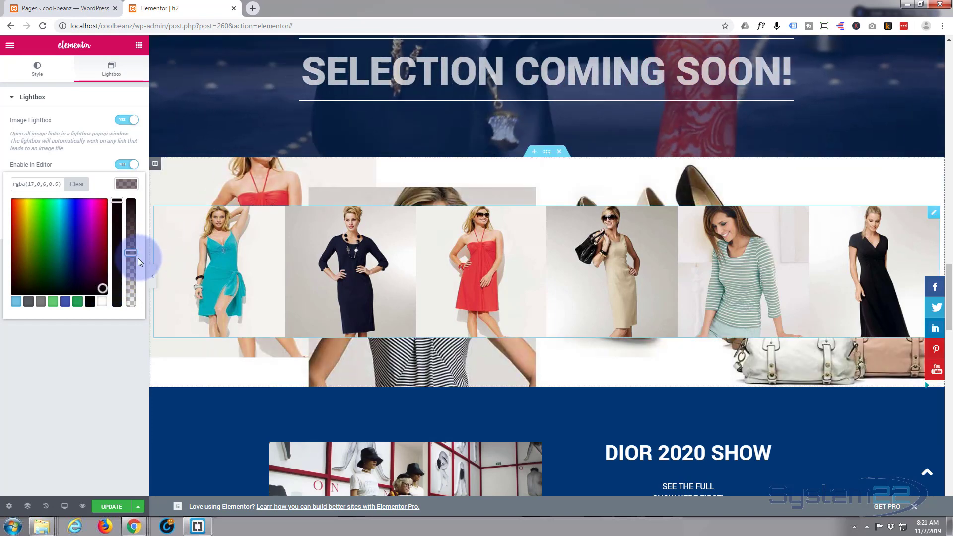
{"action": "left_click_drag", "start_coordinate": [132, 256], "coordinate": [124, 187]}
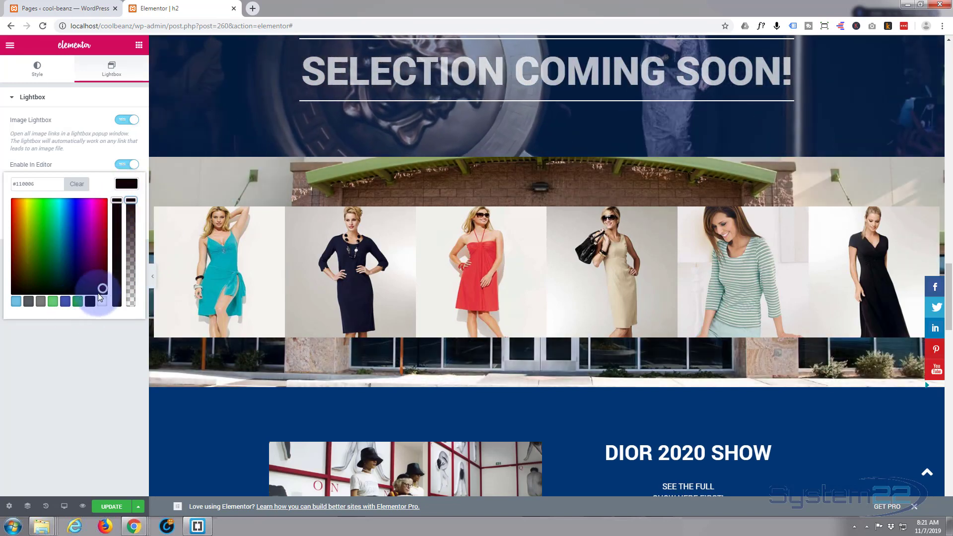
{"action": "left_click_drag", "start_coordinate": [100, 297], "coordinate": [113, 302]}
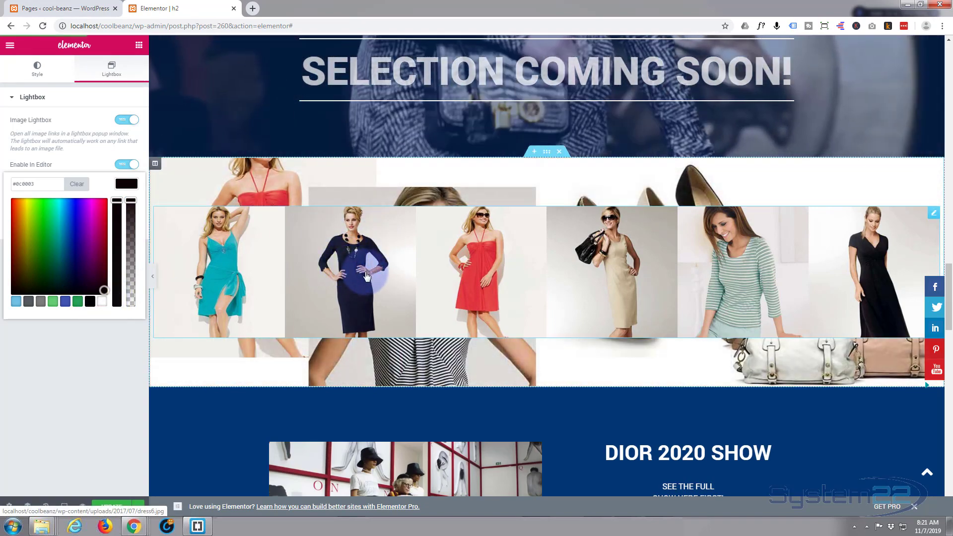
{"action": "left_click", "coordinate": [366, 276]}
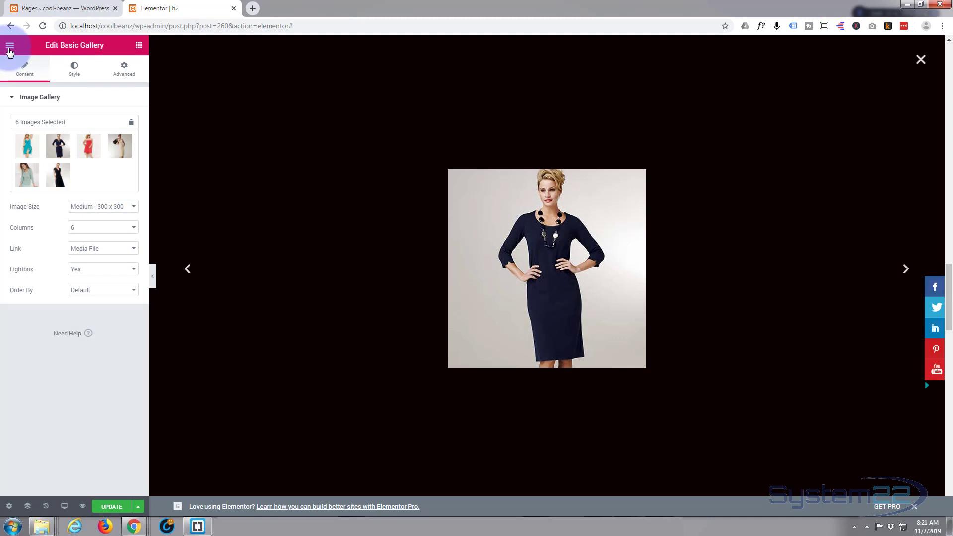
Step: Reopen the global lightbox background color with the navy dress preview showing, and try adjusting its opacity
{"action": "left_click", "coordinate": [10, 47]}
{"action": "left_click", "coordinate": [40, 178]}
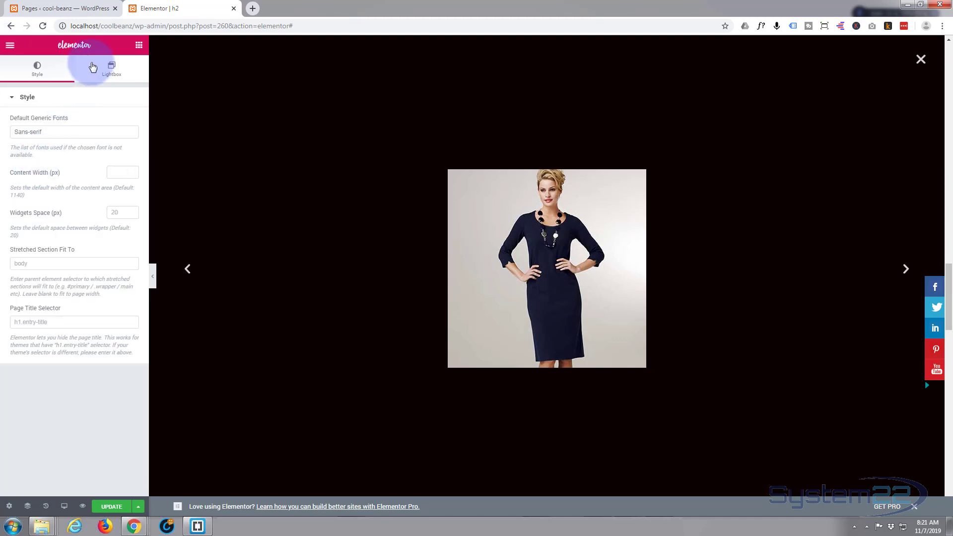
{"action": "left_click", "coordinate": [94, 67]}
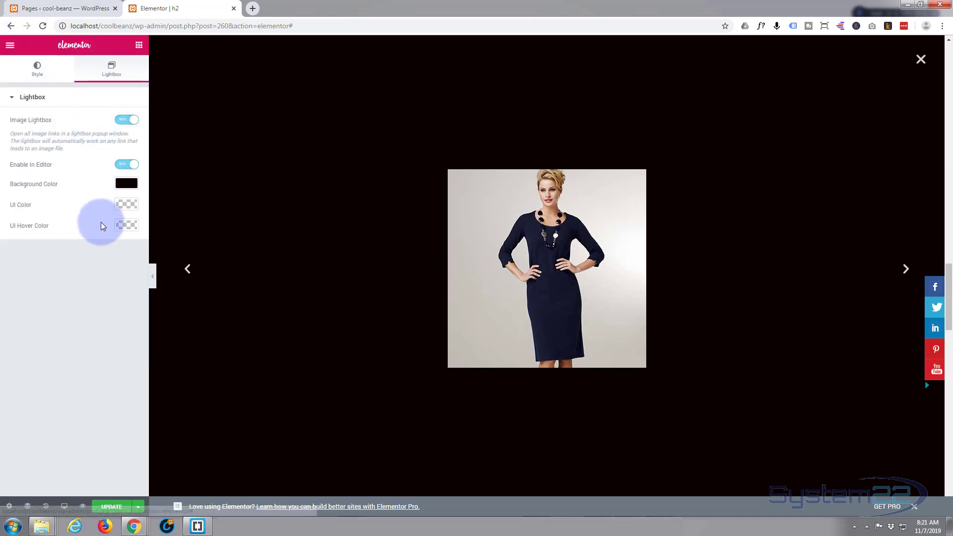
{"action": "left_click", "coordinate": [130, 185]}
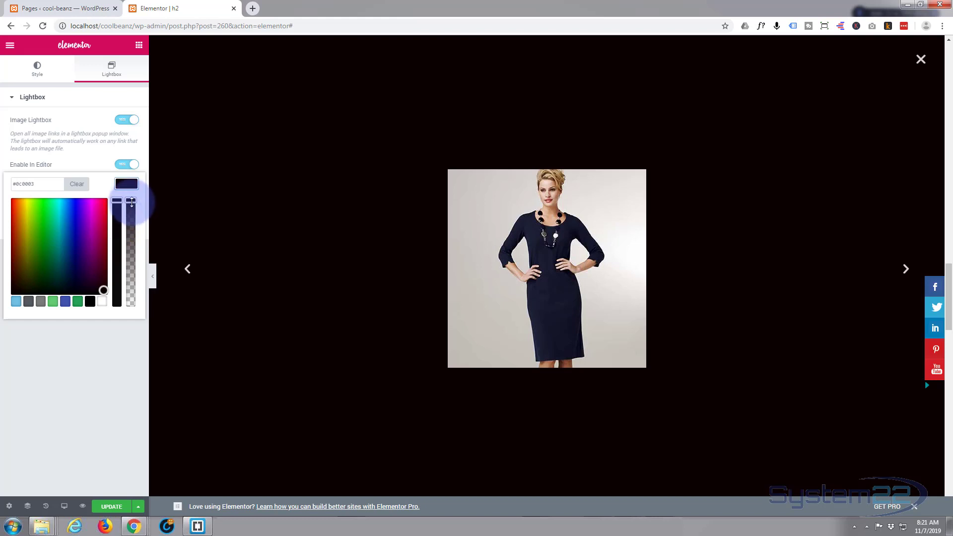
{"action": "mouse_move", "coordinate": [132, 202]}
{"action": "left_mouse_down"}
{"action": "mouse_move", "coordinate": [129, 244]}
{"action": "mouse_move", "coordinate": [130, 199]}
{"action": "left_mouse_up"}
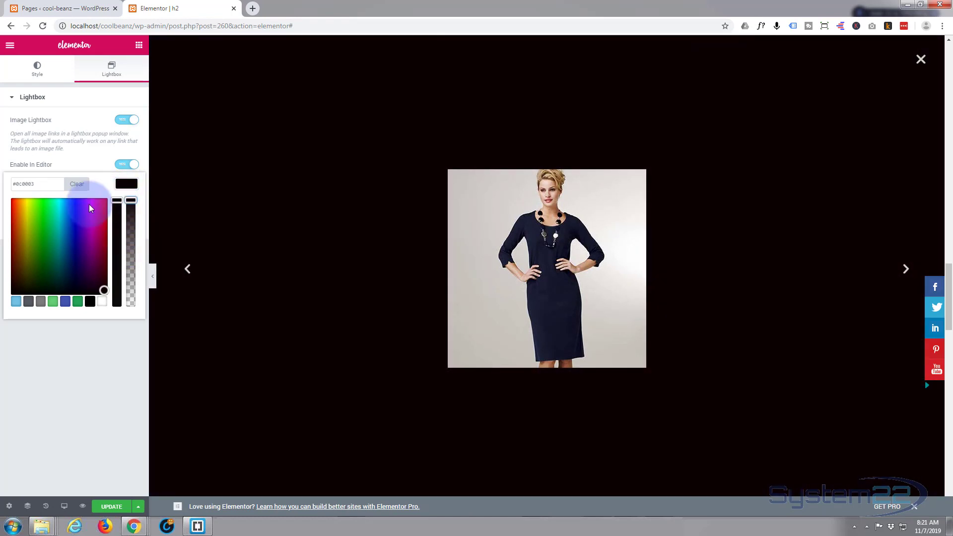